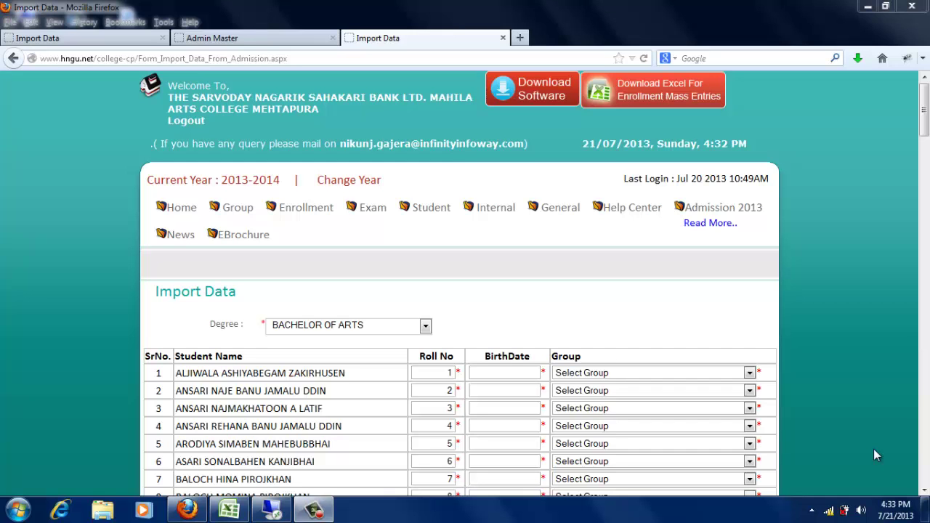
Step: Keep BACHELOR OF ARTS selected as the degree on the Import Data form
left_click_drag(925, 124, 925, 138)
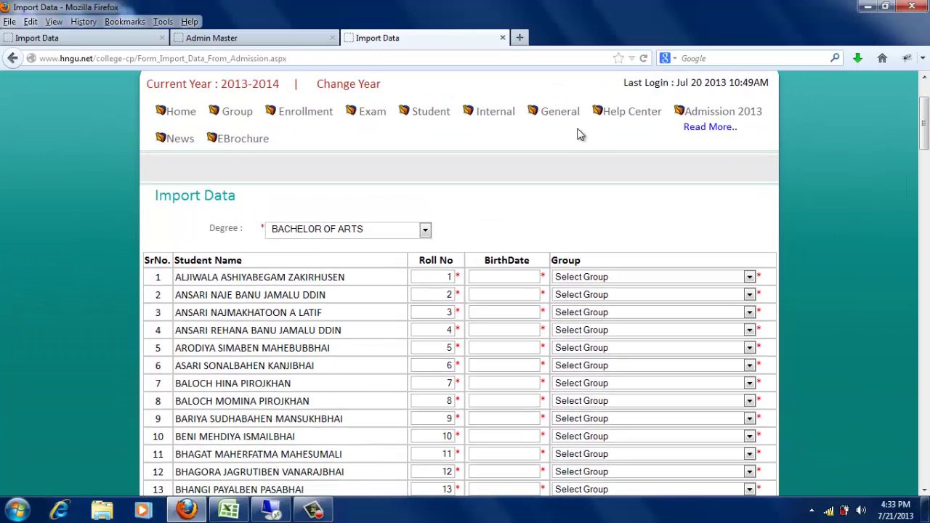
left_click(391, 232)
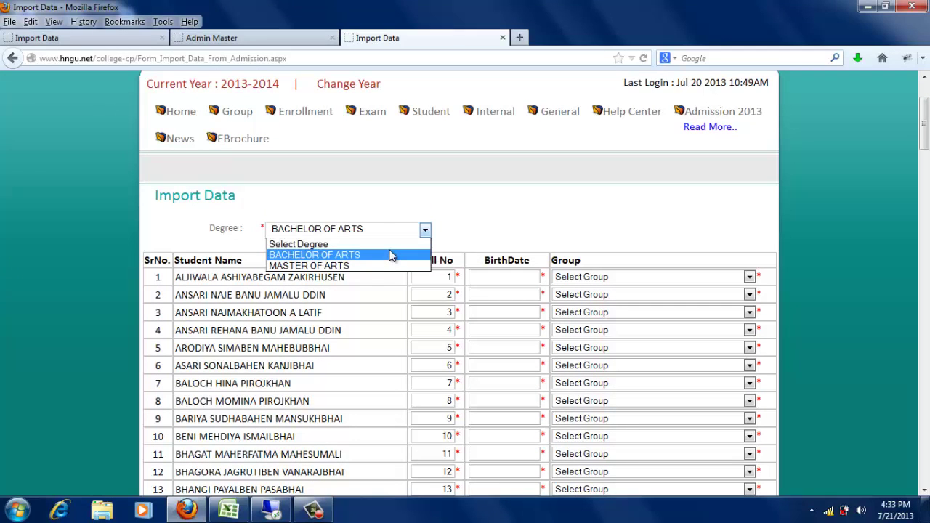
left_click(391, 256)
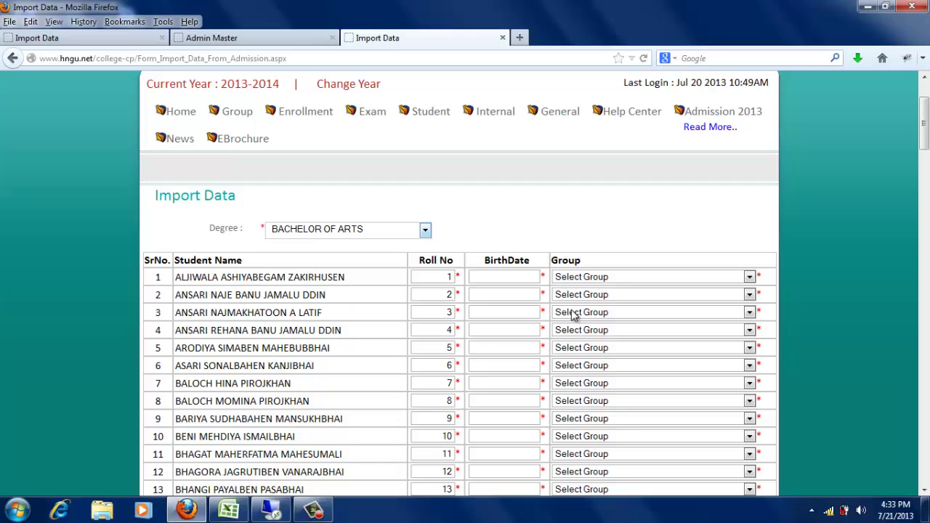
mouse_move(924, 143)
left_mouse_down()
mouse_move(925, 294)
mouse_move(925, 136)
left_mouse_up()
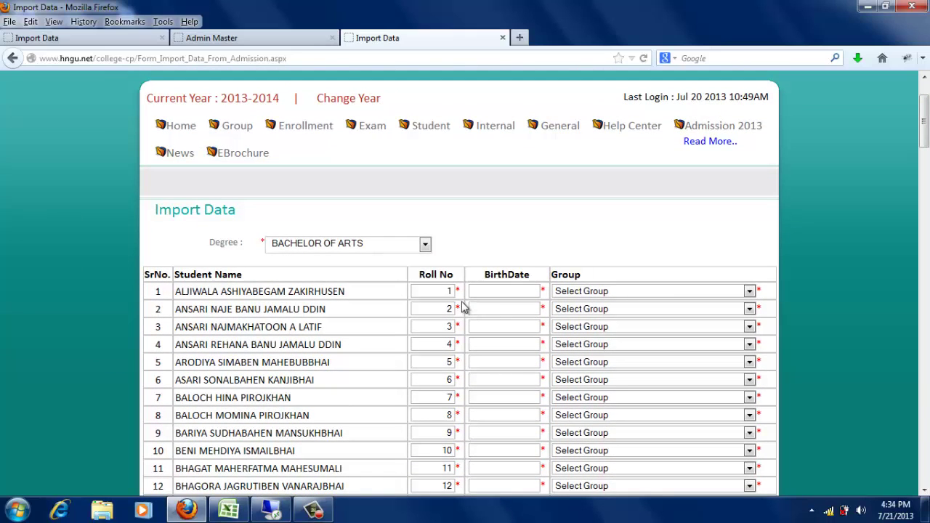
left_click(497, 289)
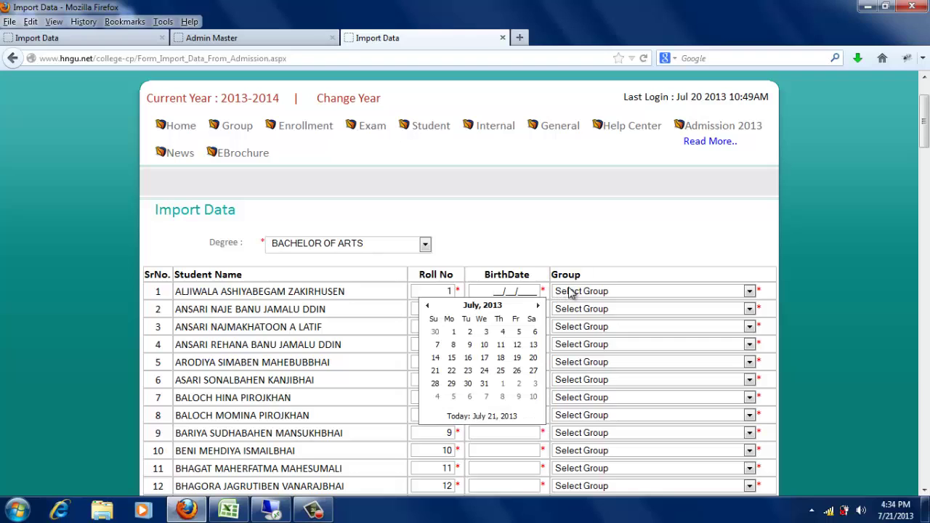
left_click(484, 345)
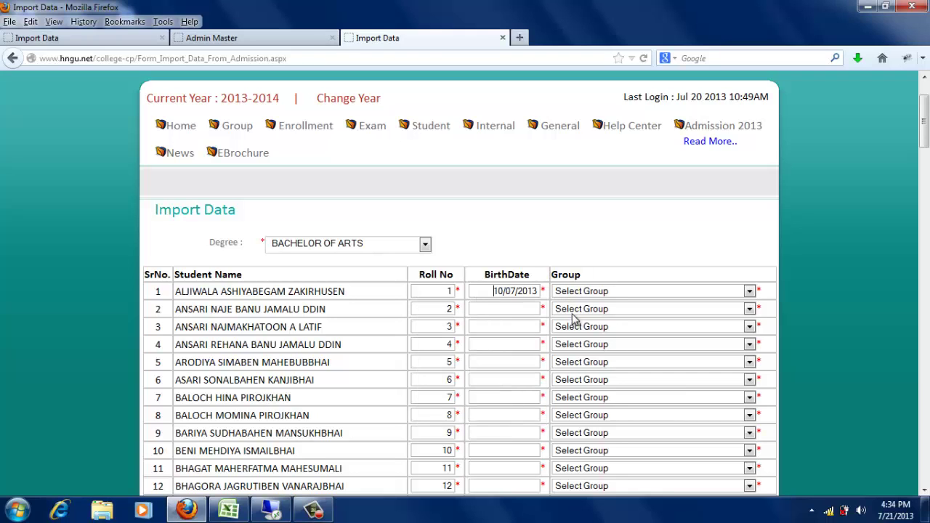
left_click(592, 293)
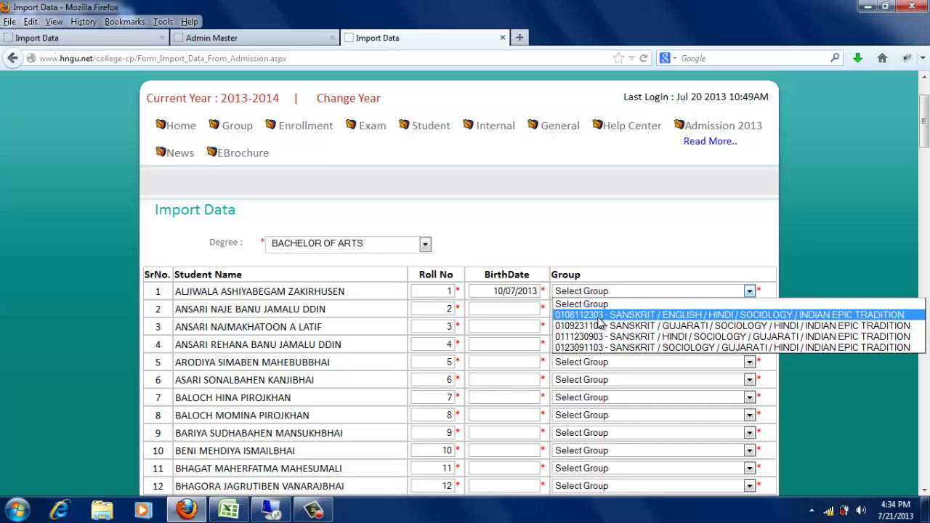
left_click(600, 316)
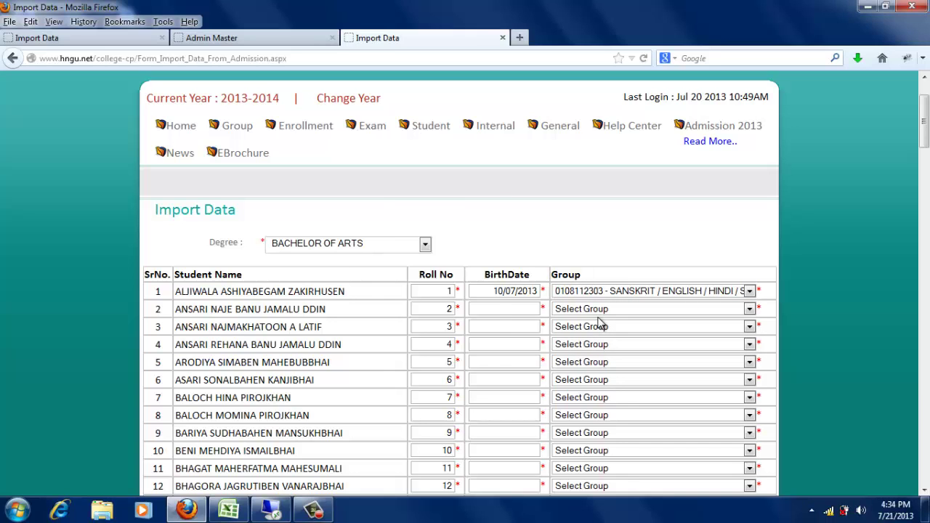
left_click(262, 40)
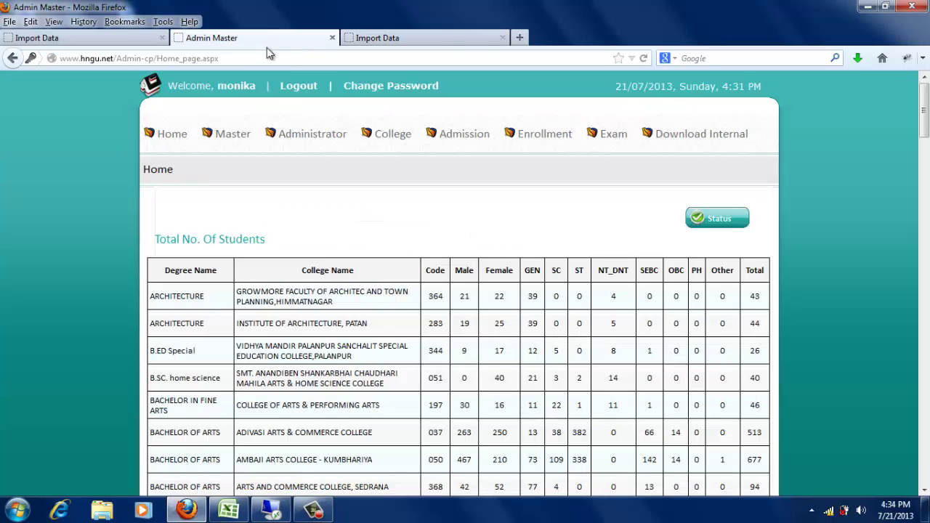
Step: Visit the Group > Create Group page, then go back to the Import Data form
left_click(398, 40)
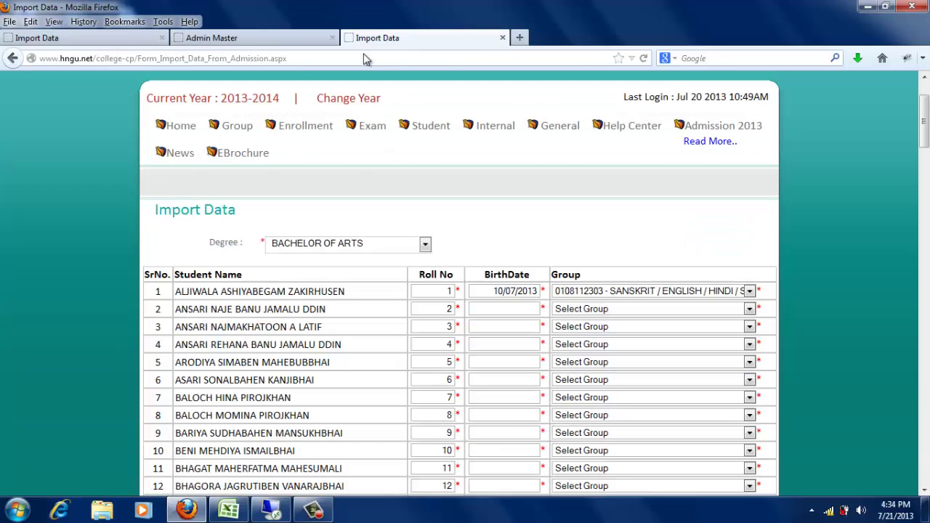
mouse_move(231, 131)
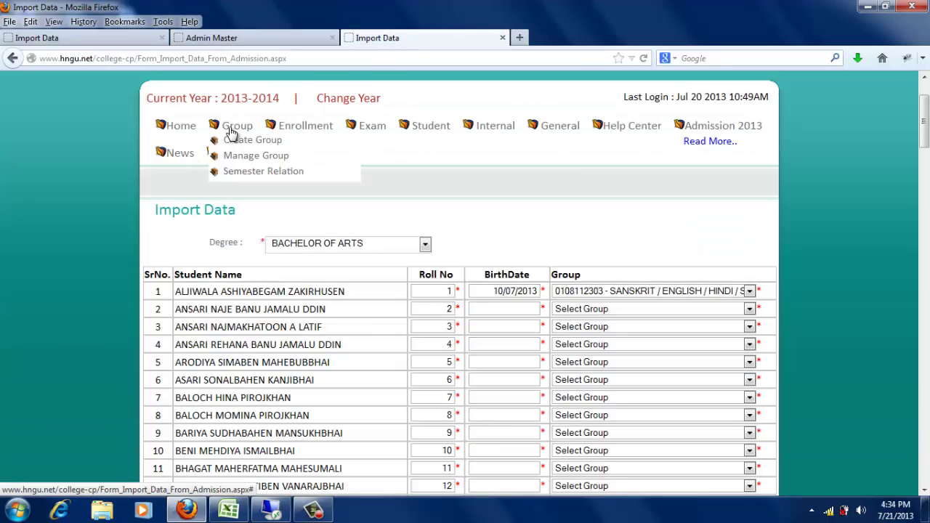
left_click(239, 145)
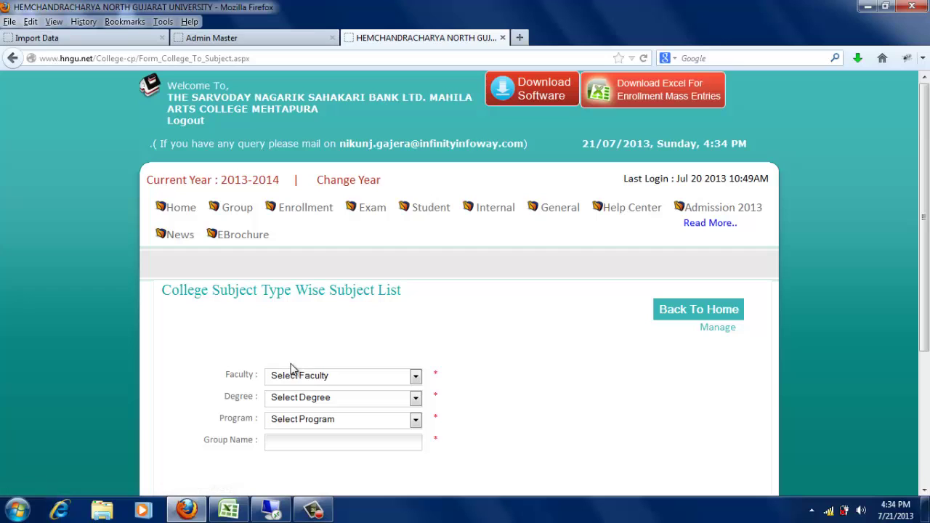
left_click(13, 58)
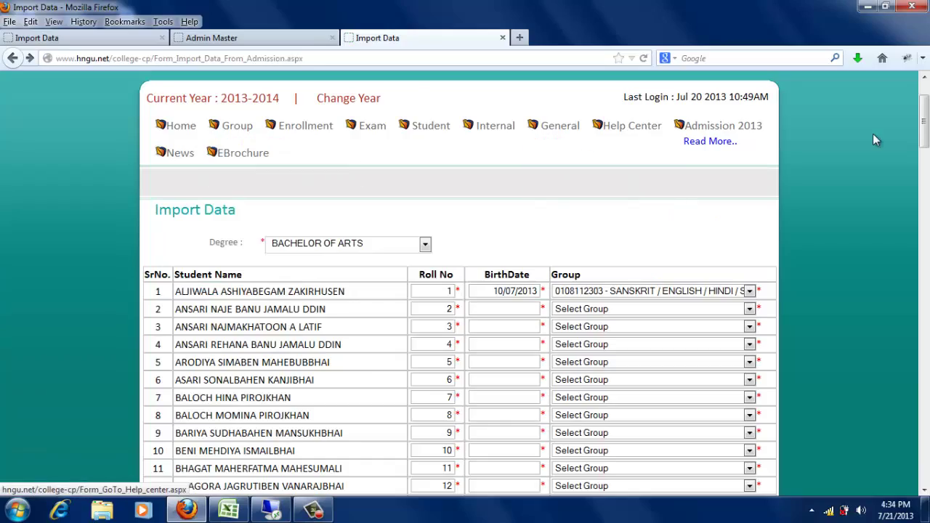
scroll(465, 283, "down", 12)
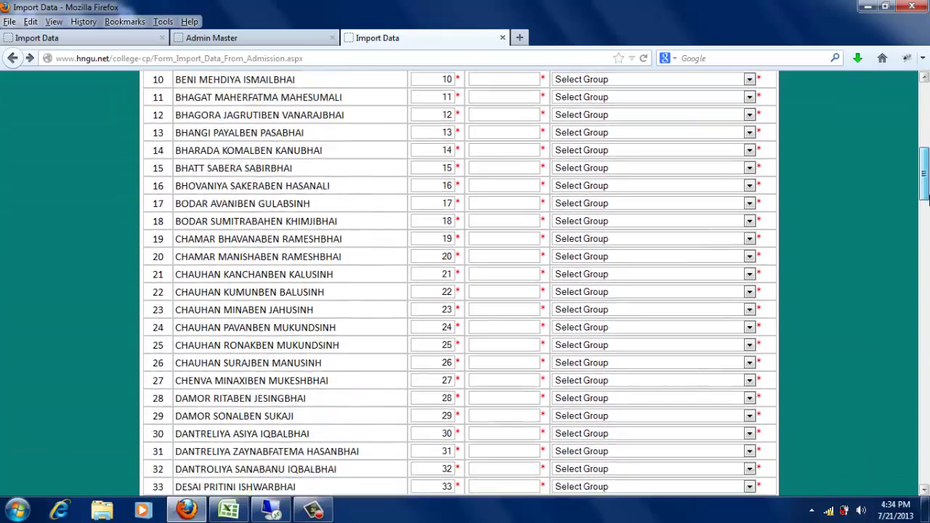
scroll(465, 284, "down", 20)
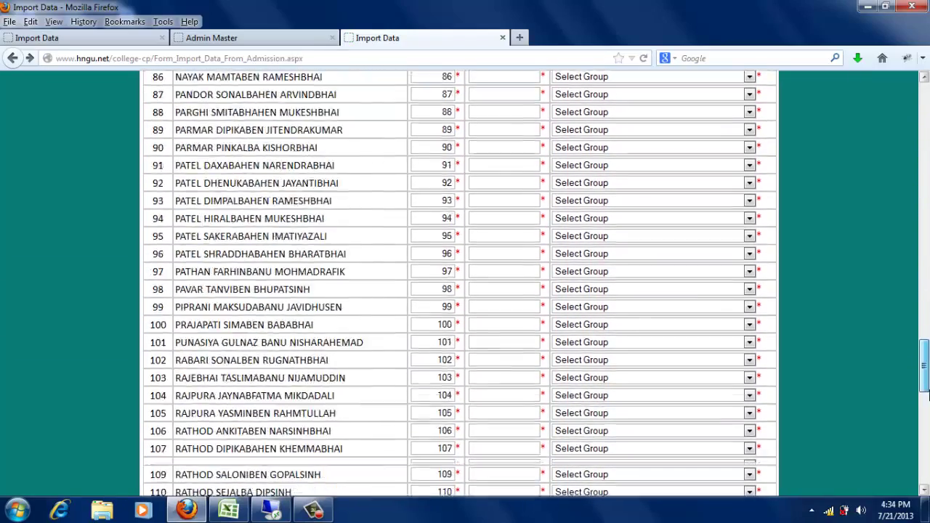
scroll(925, 436, "down", 10)
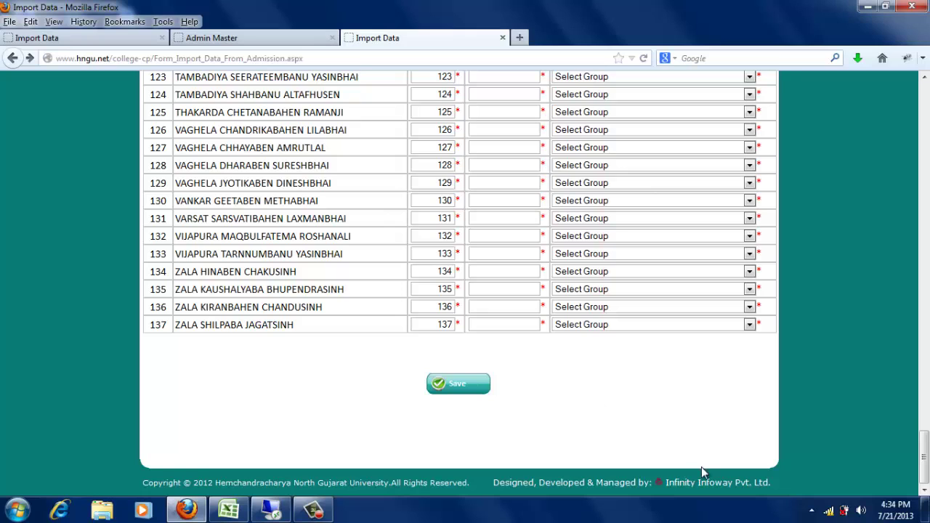
scroll(925, 450, "up", 20)
scroll(465, 283, "up", 20)
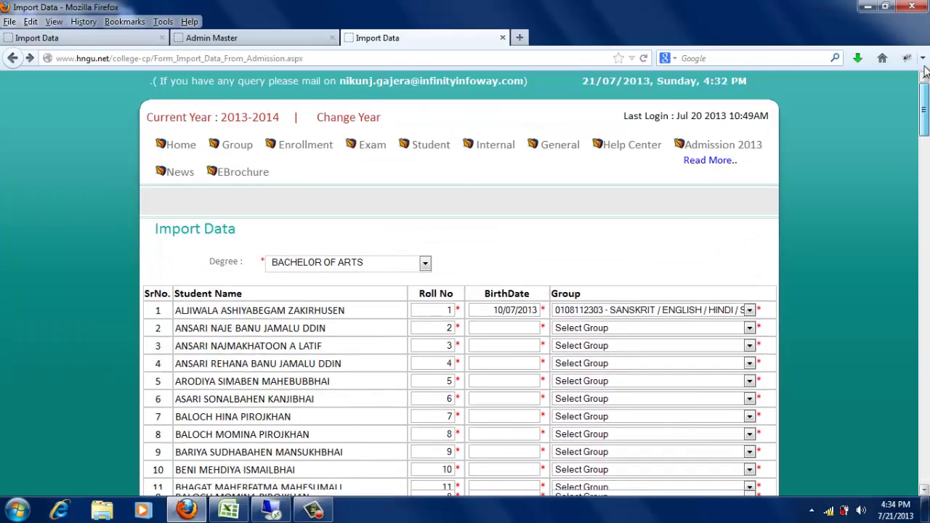
mouse_move(309, 207)
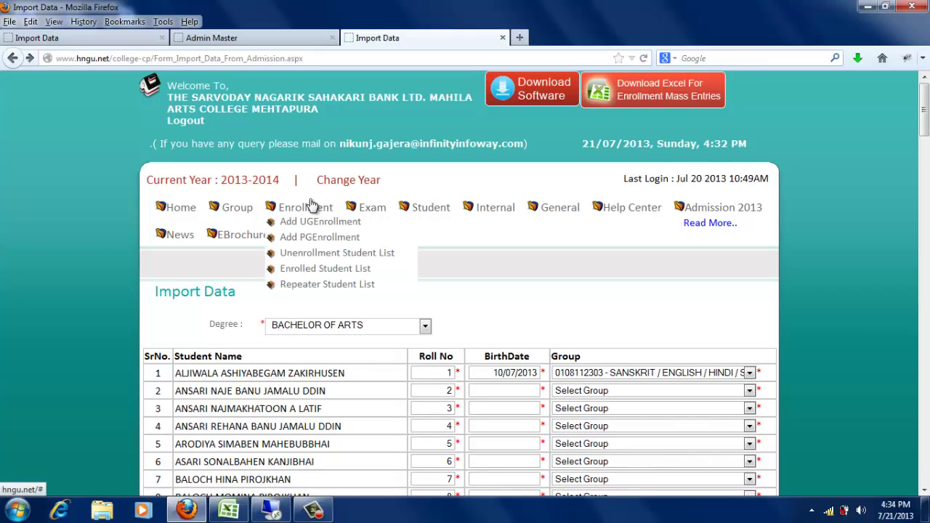
Step: Filter the Unenrollment Student List to ARTS, BACHELOR OF ARTS, BA SEM-1, ordered by Not Assign
left_click(323, 256)
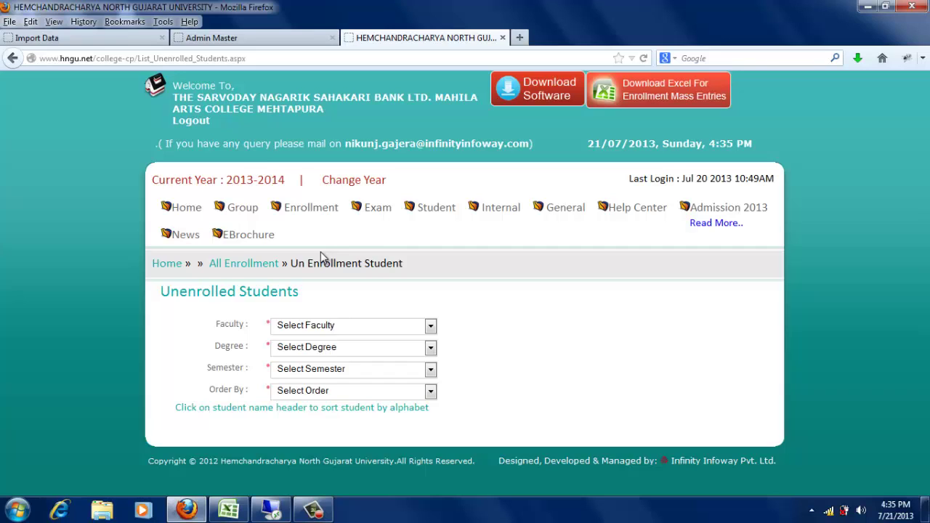
left_click(334, 326)
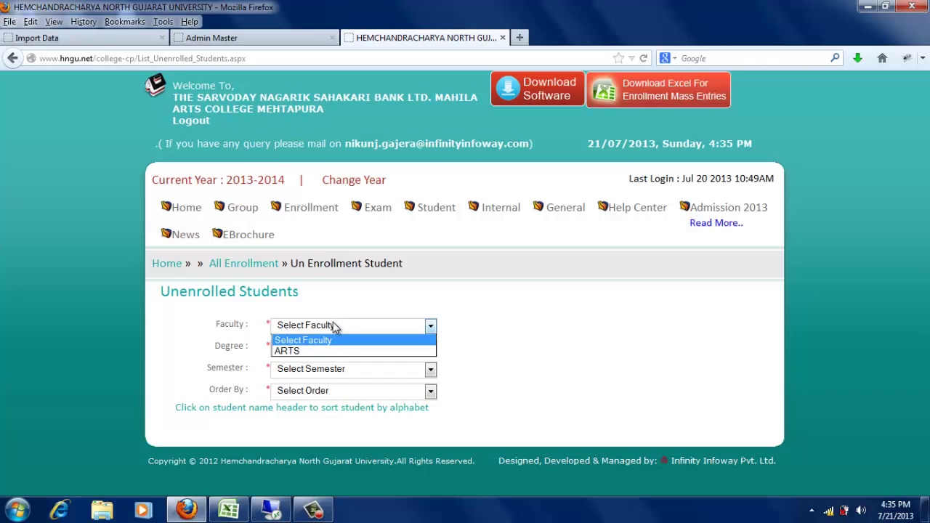
left_click(343, 352)
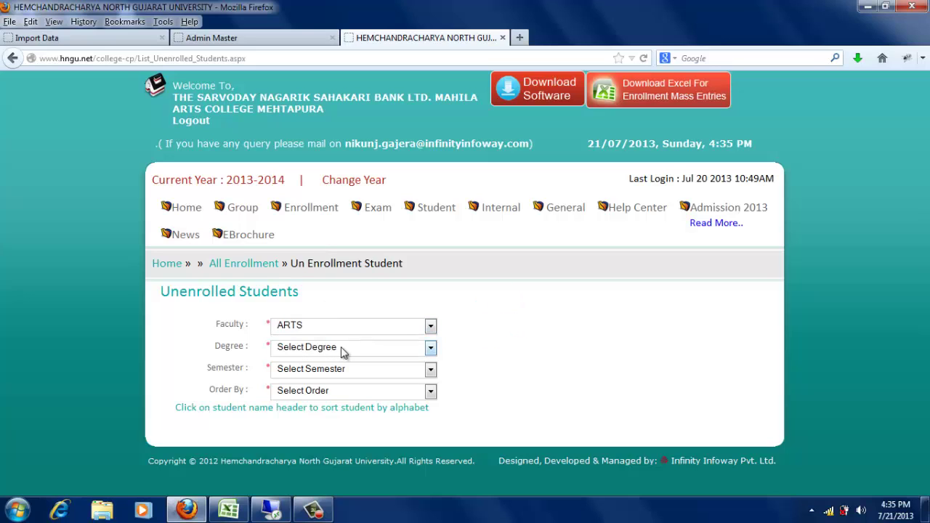
left_click(343, 350)
left_click(347, 372)
left_click(348, 372)
left_click(355, 394)
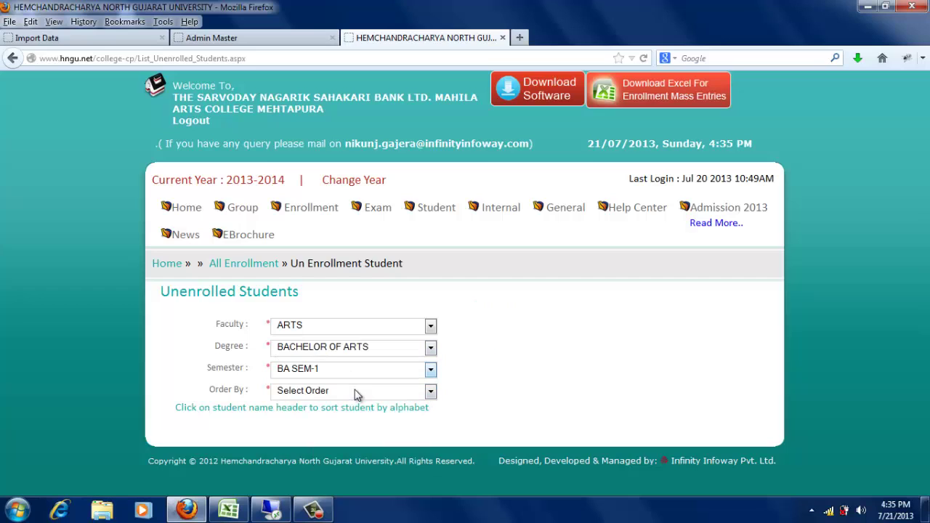
left_click(355, 393)
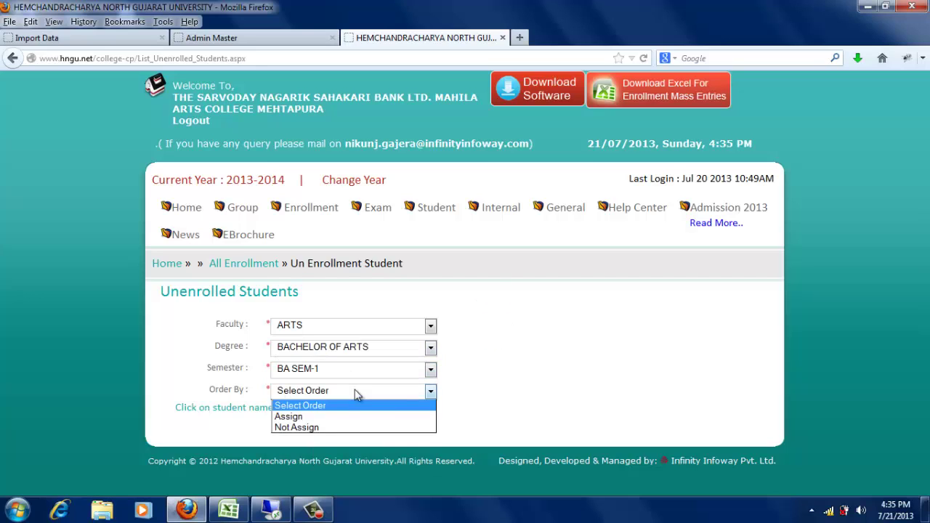
left_click(361, 428)
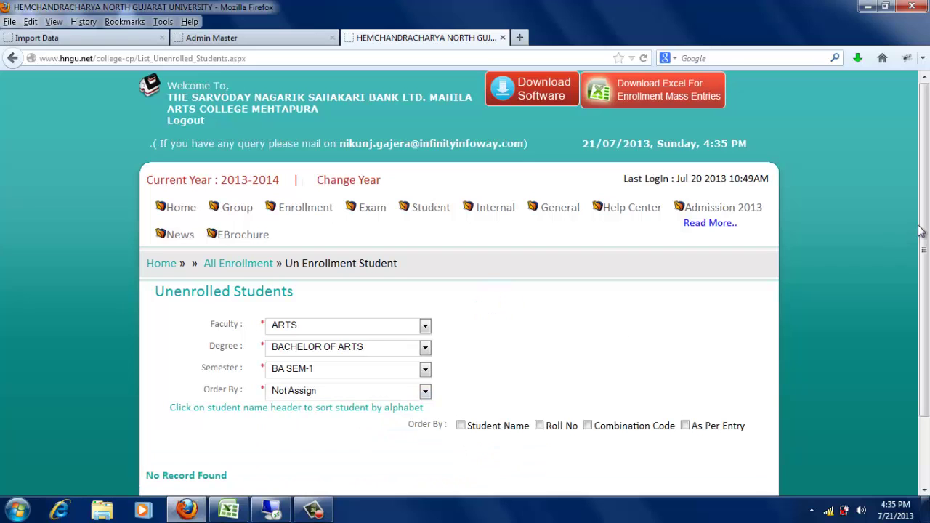
scroll(927, 192, "down", 1)
scroll(928, 192, "down", 1)
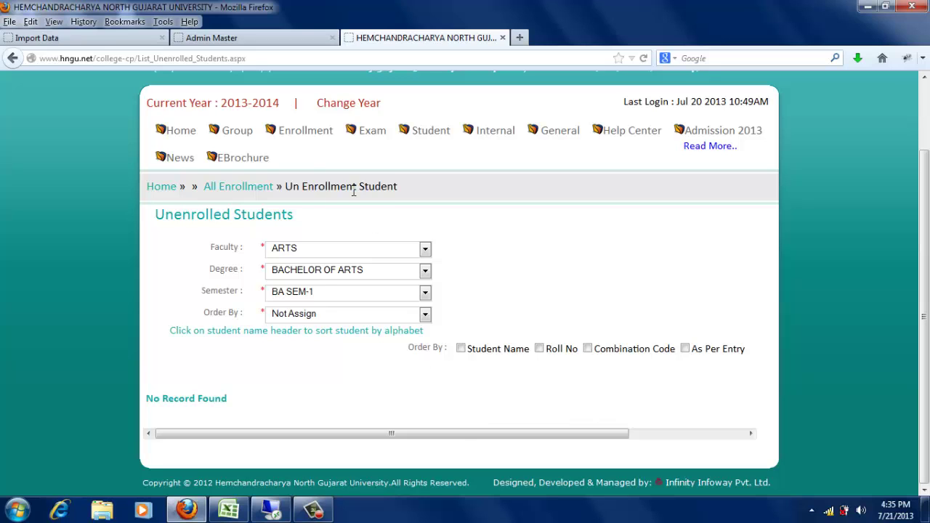
Step: Filter the Enrolled Student List to faculty ARTS, degree BACHELOR OF ARTS, semester BA SEM-1
mouse_move(316, 132)
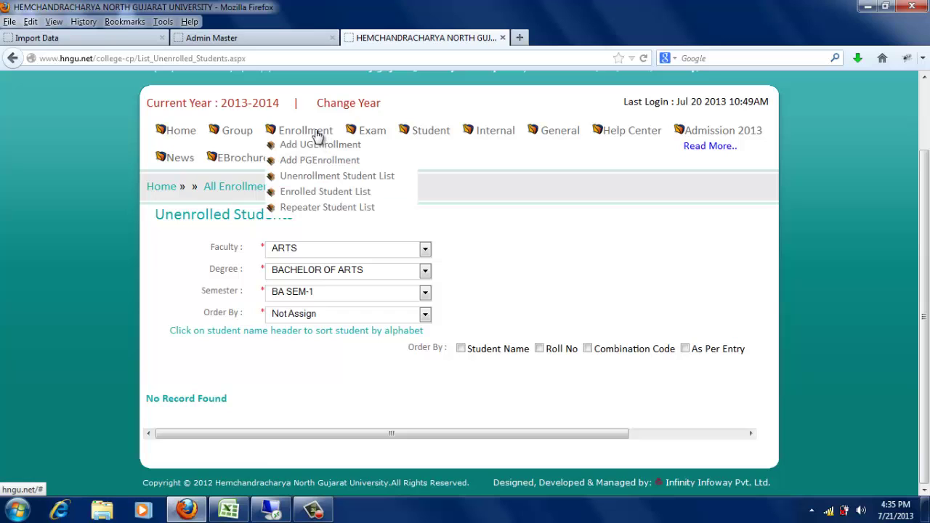
left_click(326, 192)
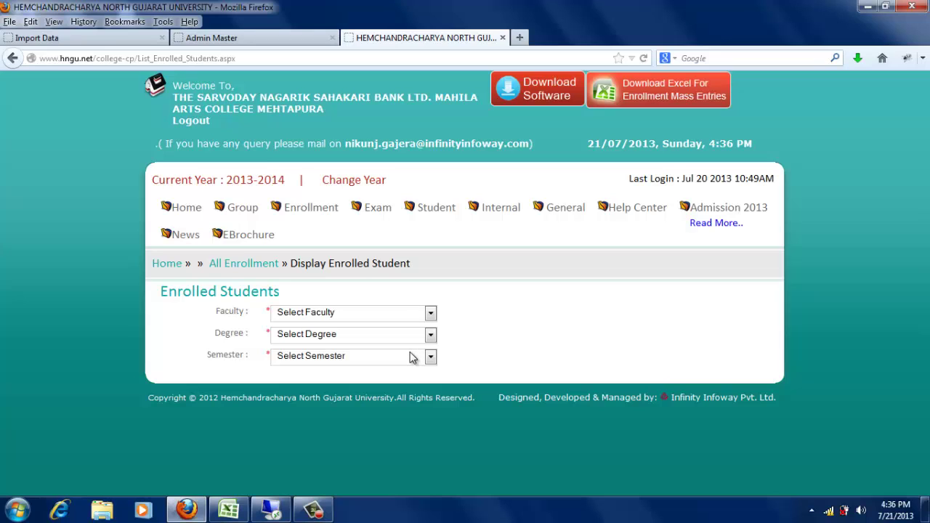
left_click(392, 318)
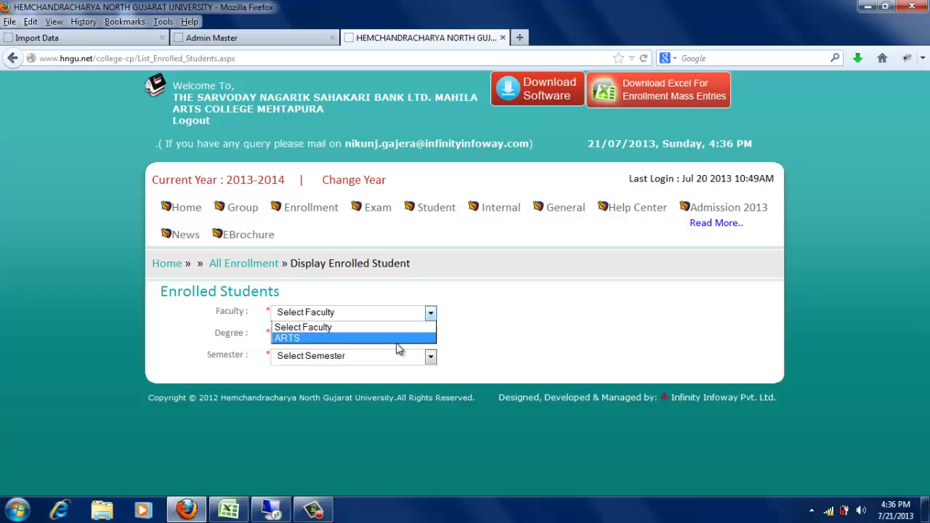
left_click(396, 339)
left_click(391, 337)
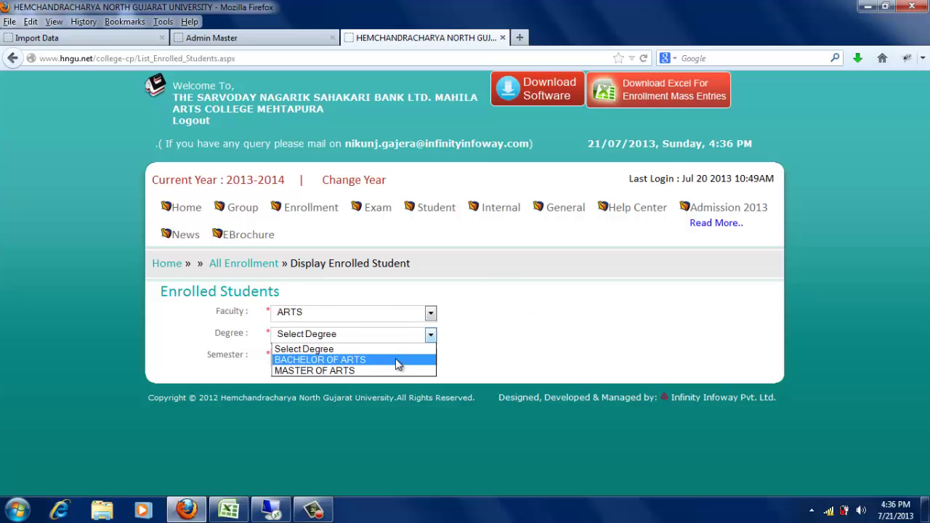
left_click(395, 359)
left_click(397, 360)
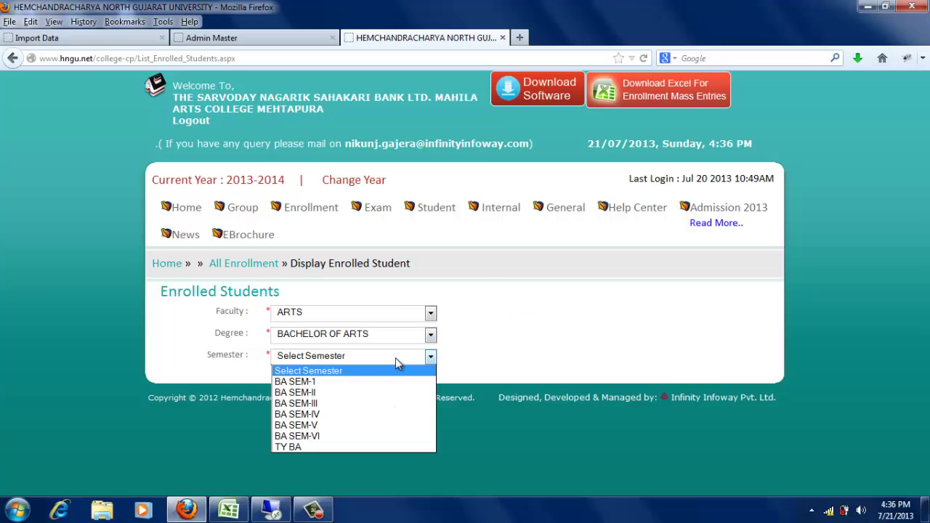
left_click(398, 379)
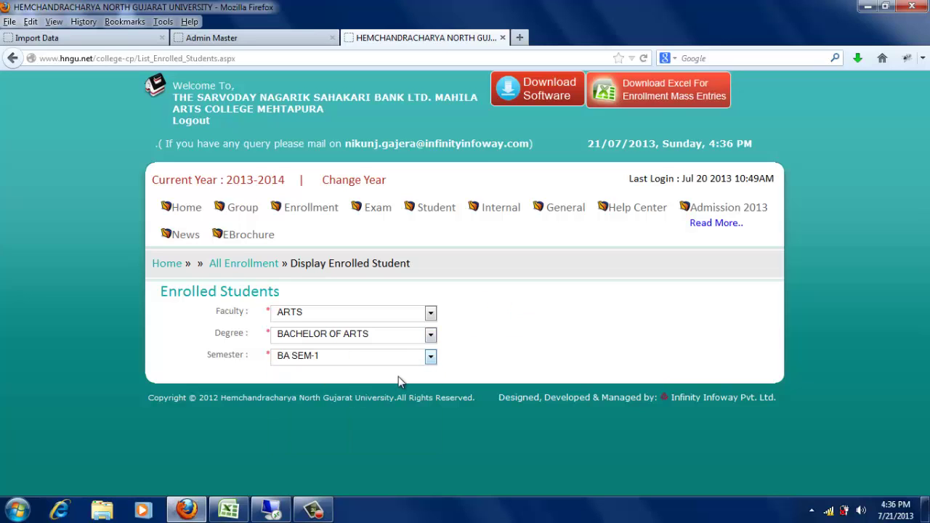